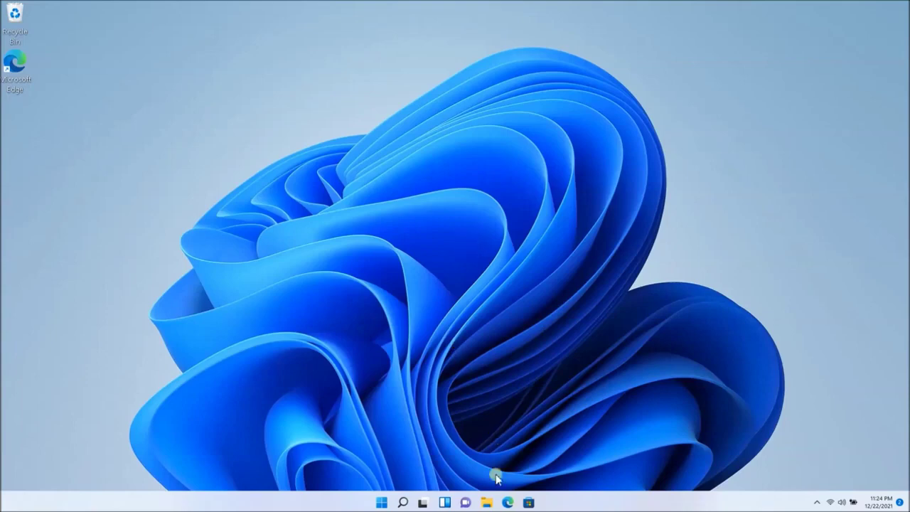
# Step: Open a File Explorer window and go to the Control Panel from it
pyautogui.press('super+e')
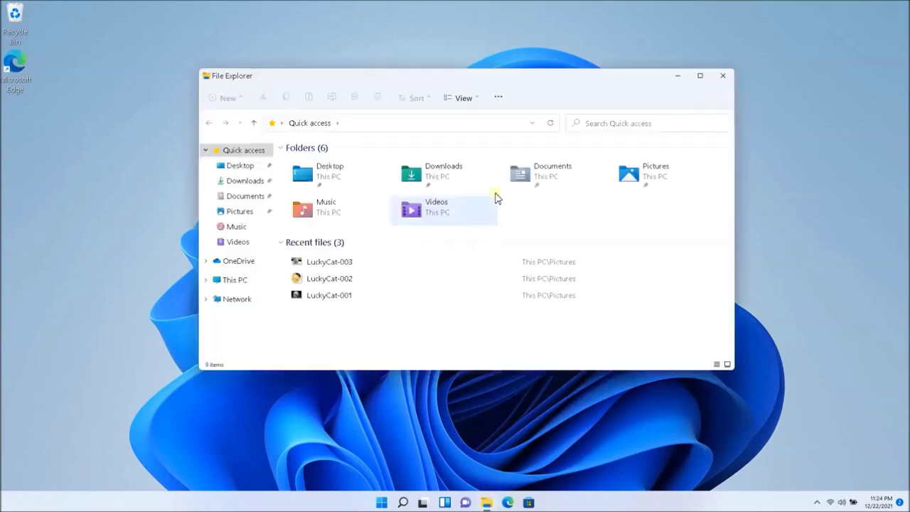
pyautogui.click(486, 126)
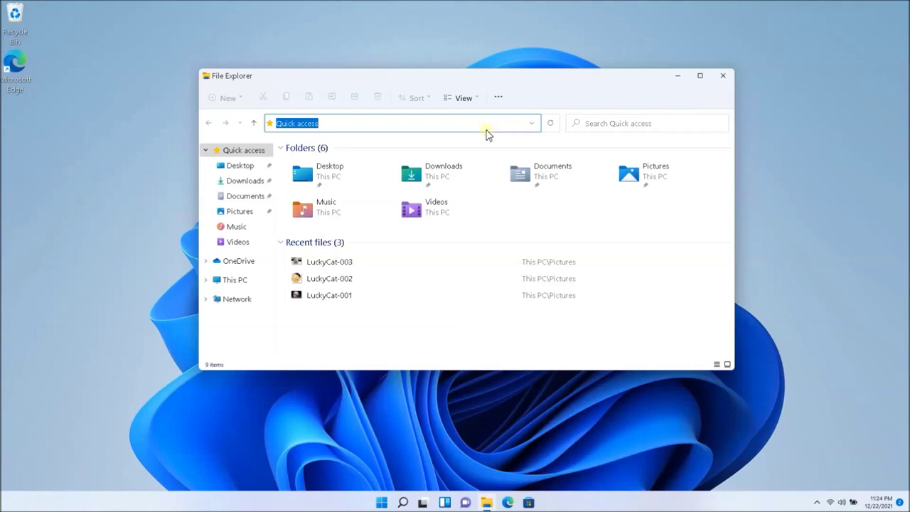
pyautogui.write('Con')
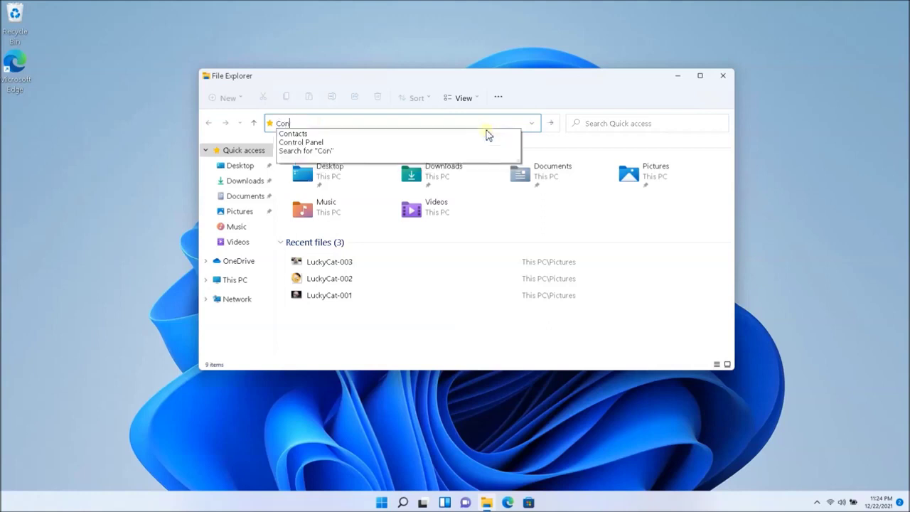
pyautogui.write('trol Panel')
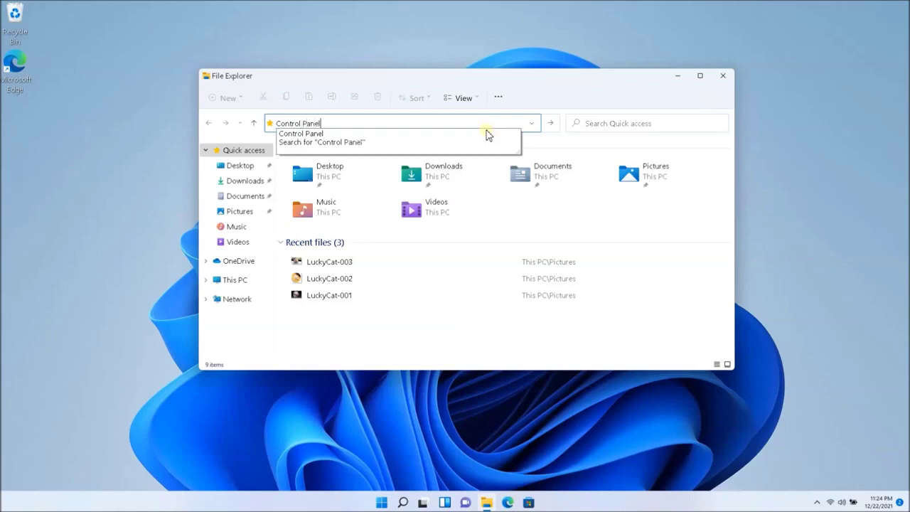
pyautogui.press('Return')
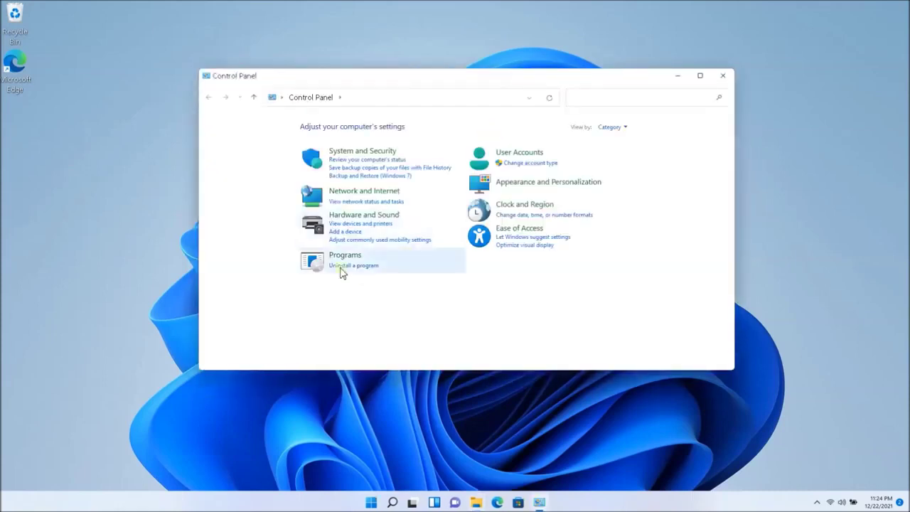
# Step: Show the Control Panel items as large icons and open Power Options
pyautogui.click(627, 129)
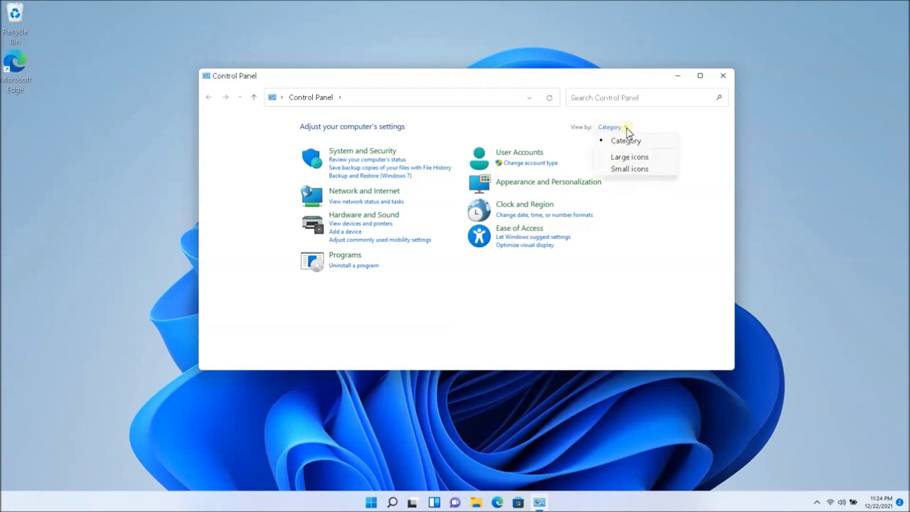
pyautogui.click(635, 157)
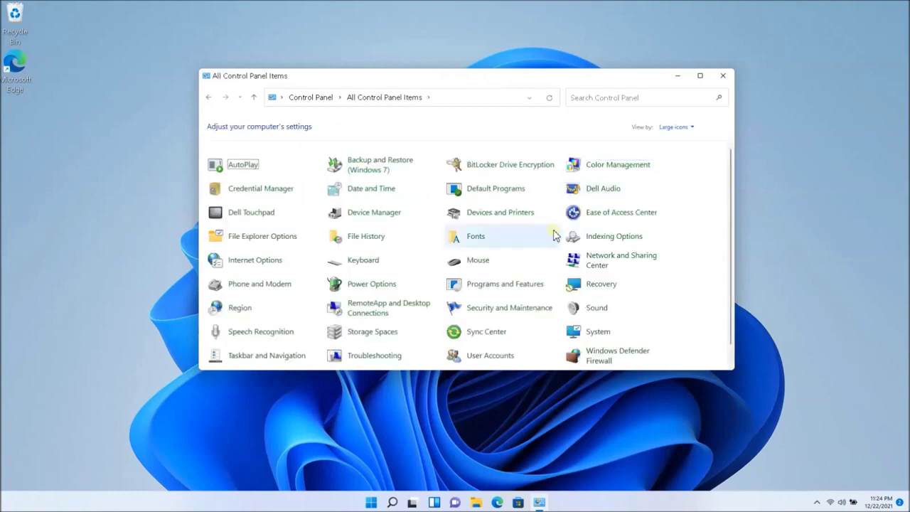
pyautogui.scroll(-1, 576, 240)
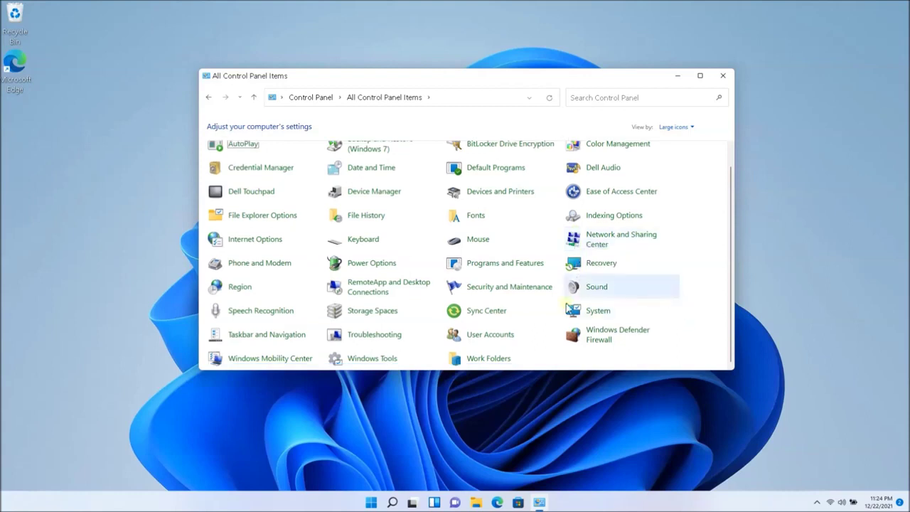
pyautogui.click(372, 263)
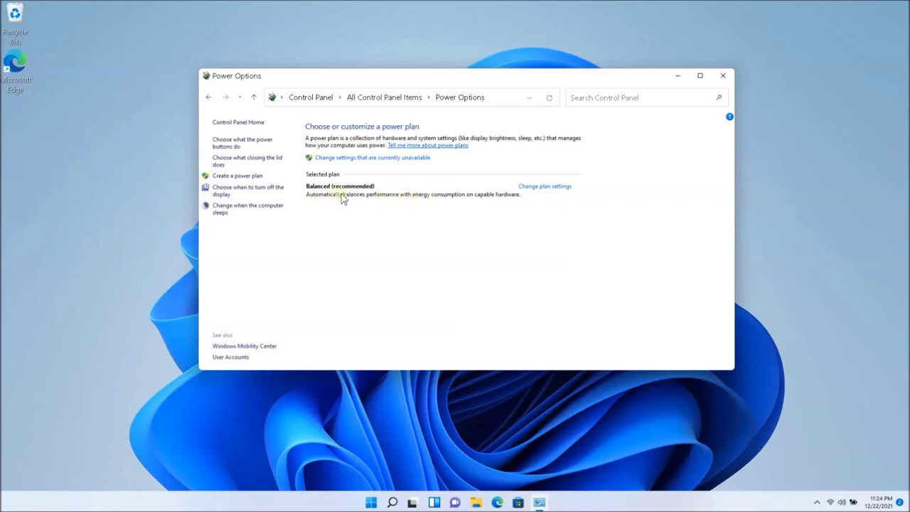
# Step: Open the advanced power settings of the Balanced plan and move their dialog over the plan settings window
pyautogui.click(550, 187)
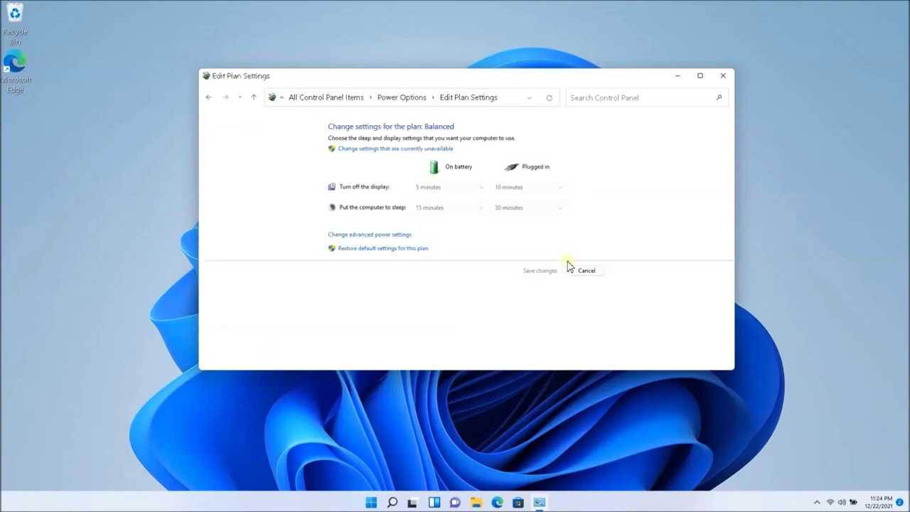
pyautogui.click(369, 236)
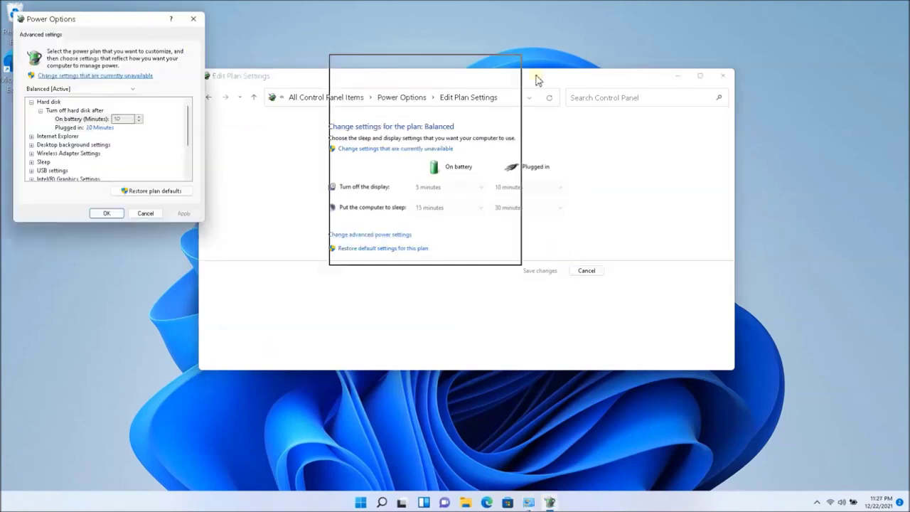
pyautogui.moveTo(537, 80); pyautogui.dragTo(449, 63)
# Step: Expand Processor power management with its minimum and maximum processor state settings
pyautogui.moveTo(509, 179); pyautogui.dragTo(508, 220)
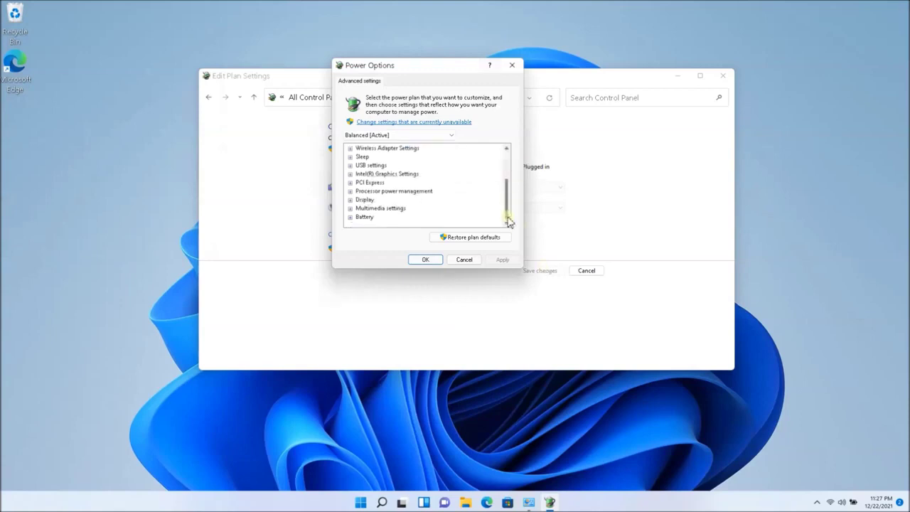
pyautogui.click(349, 191)
pyautogui.click(359, 201)
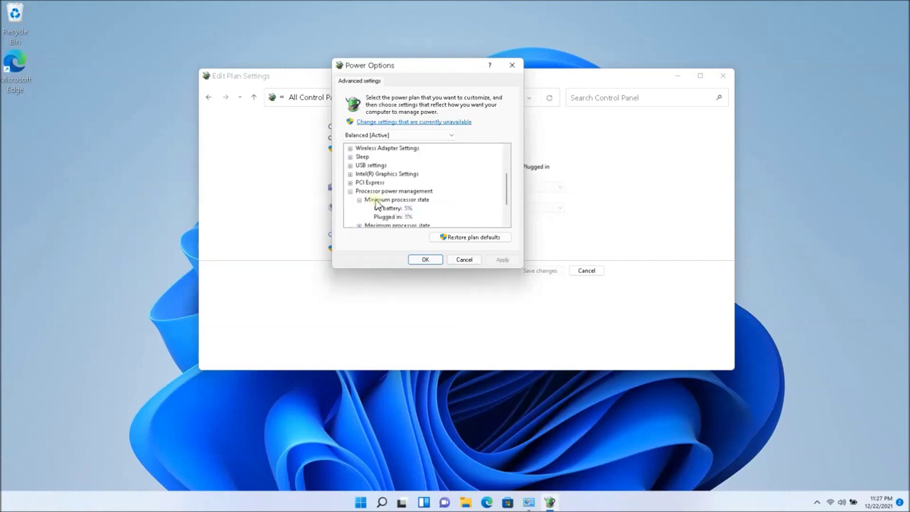
pyautogui.scroll(-1, 384, 189)
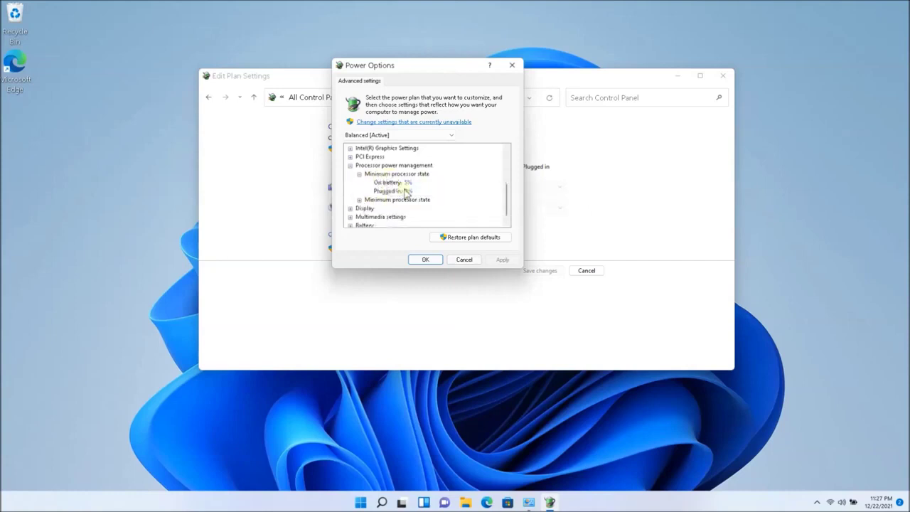
pyautogui.click(359, 200)
pyautogui.scroll(-1, 403, 197)
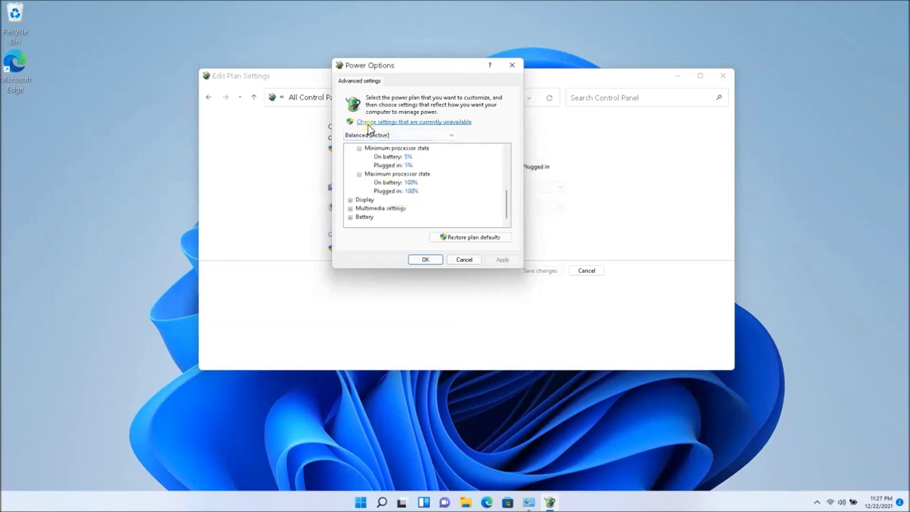
# Step: Unlock the unavailable settings and set the maximum processor state to 60% for both on battery and plugged in
pyautogui.click(453, 122)
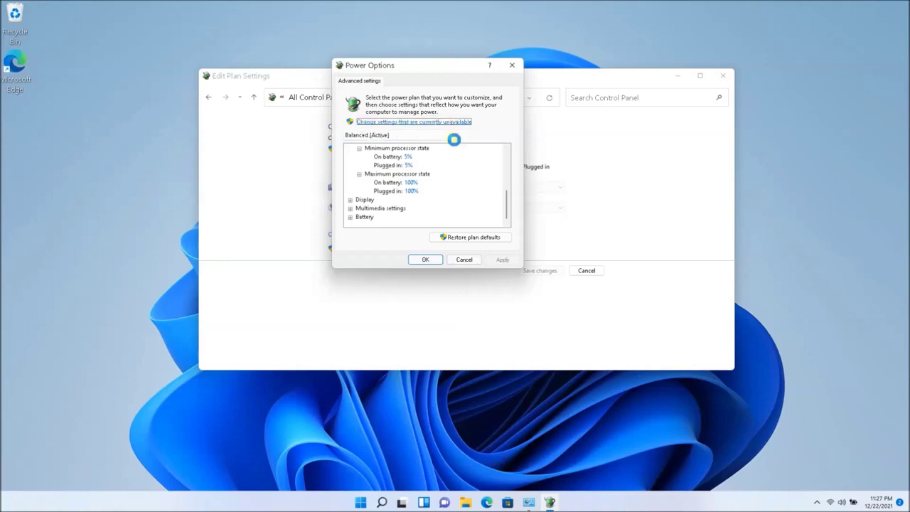
pyautogui.click(410, 184)
pyautogui.doubleClick(427, 183)
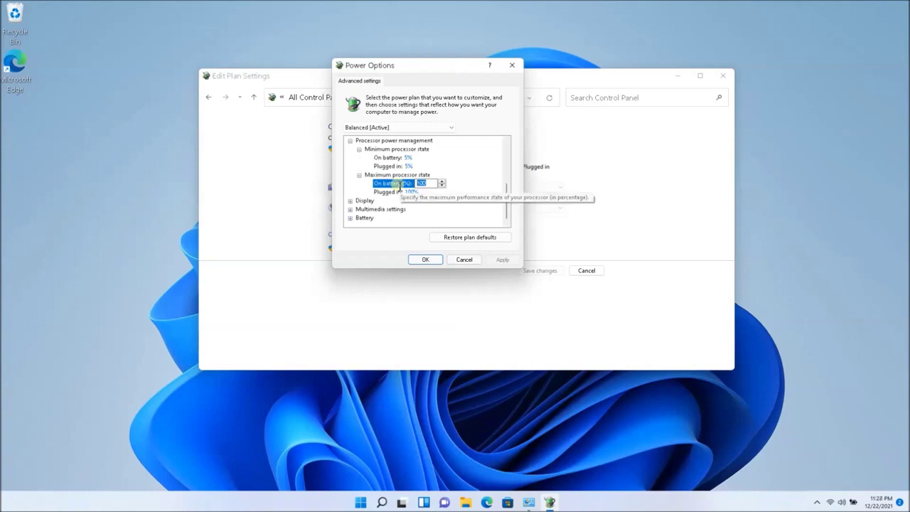
pyautogui.write('60')
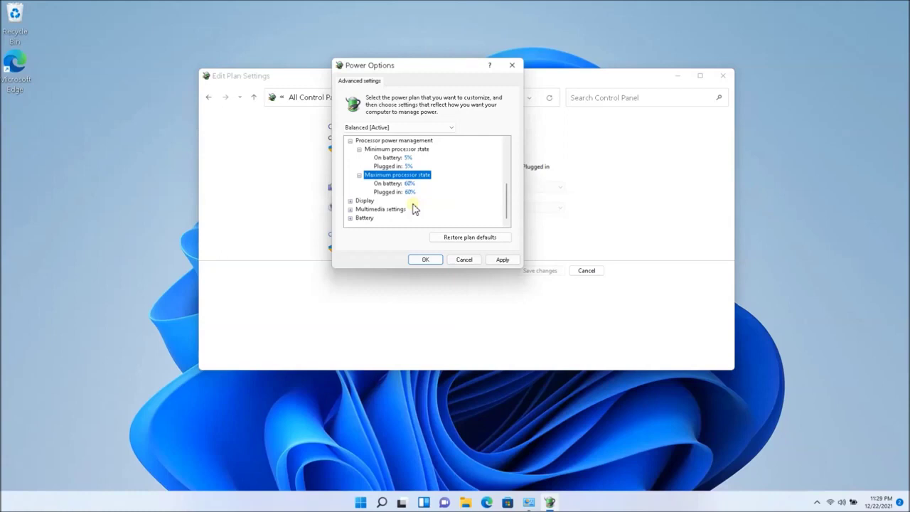
pyautogui.click(394, 185)
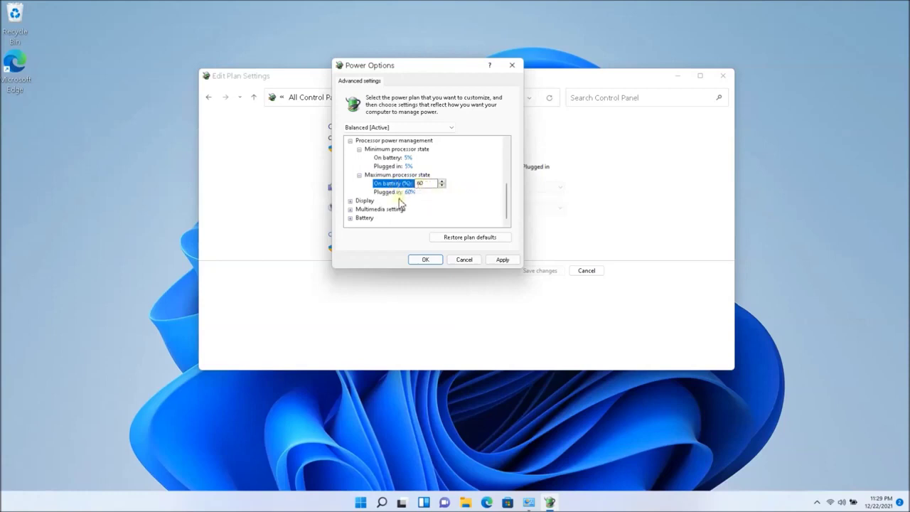
pyautogui.click(395, 194)
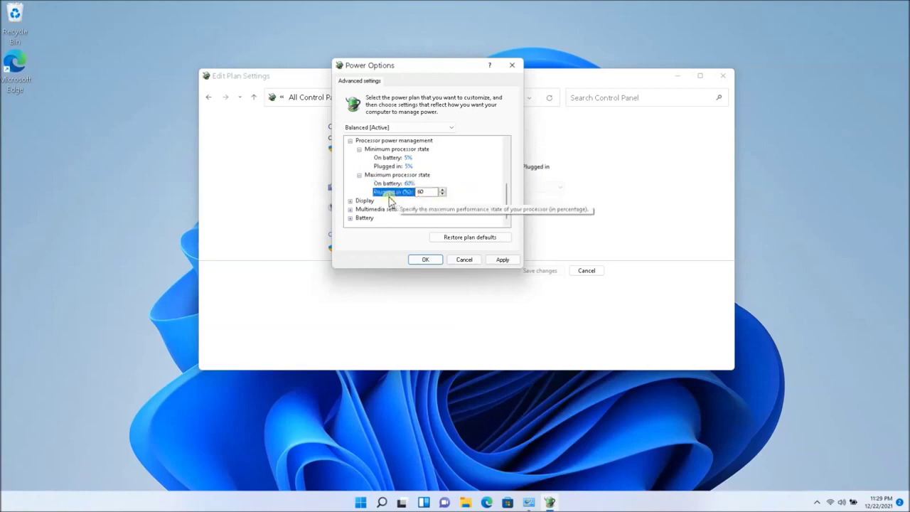
# Step: Check the list of available power plans, apply the processor state changes to the Balanced plan, and close the advanced settings
pyautogui.click(361, 128)
pyautogui.click(447, 127)
pyautogui.click(393, 128)
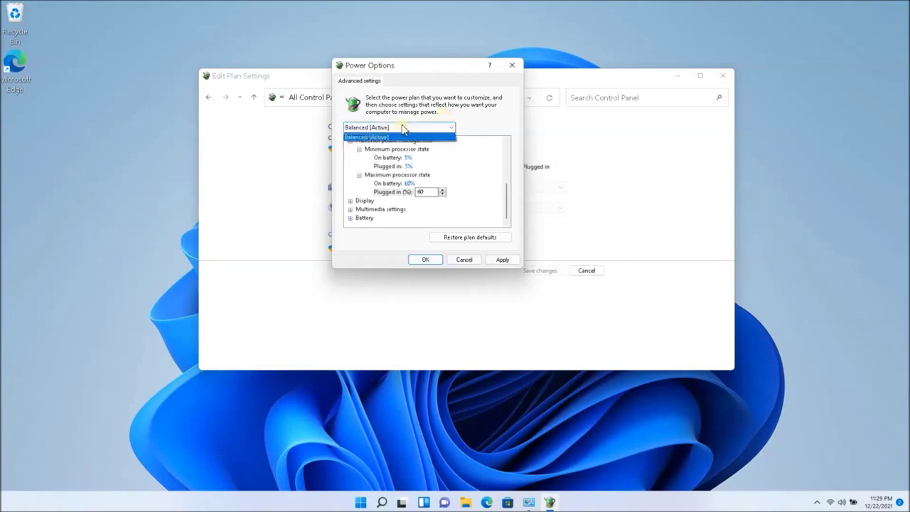
pyautogui.click(503, 261)
pyautogui.click(503, 260)
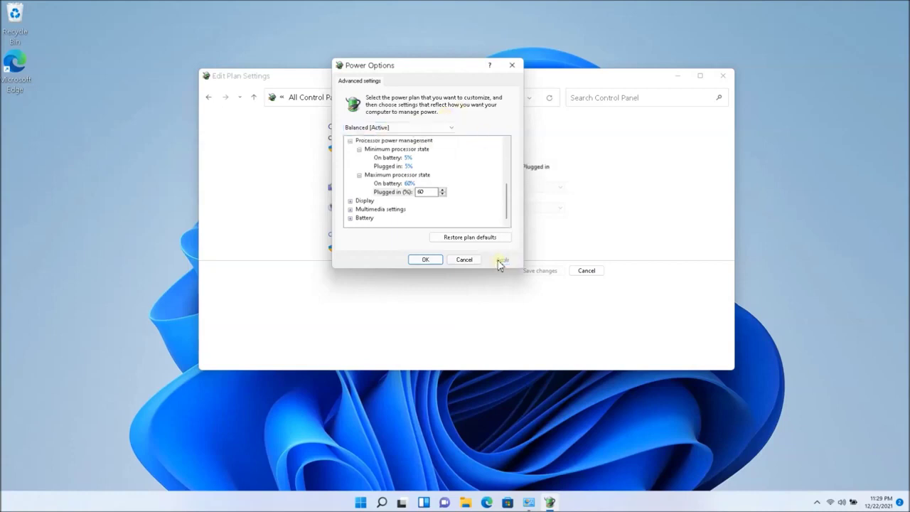
pyautogui.click(425, 259)
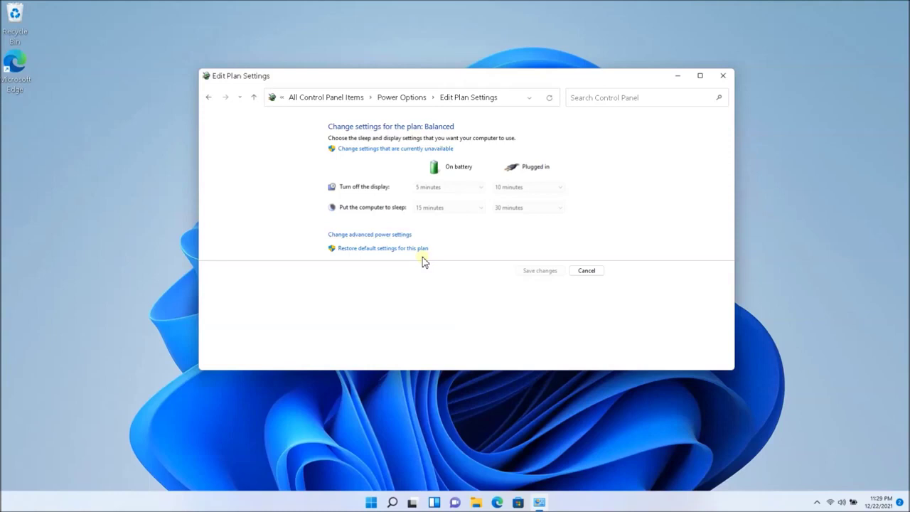
pyautogui.click(380, 236)
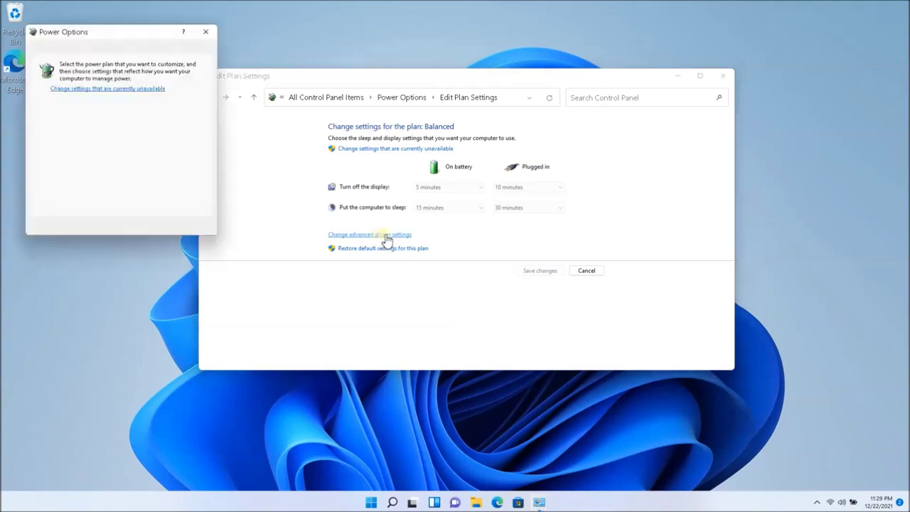
pyautogui.click(207, 31)
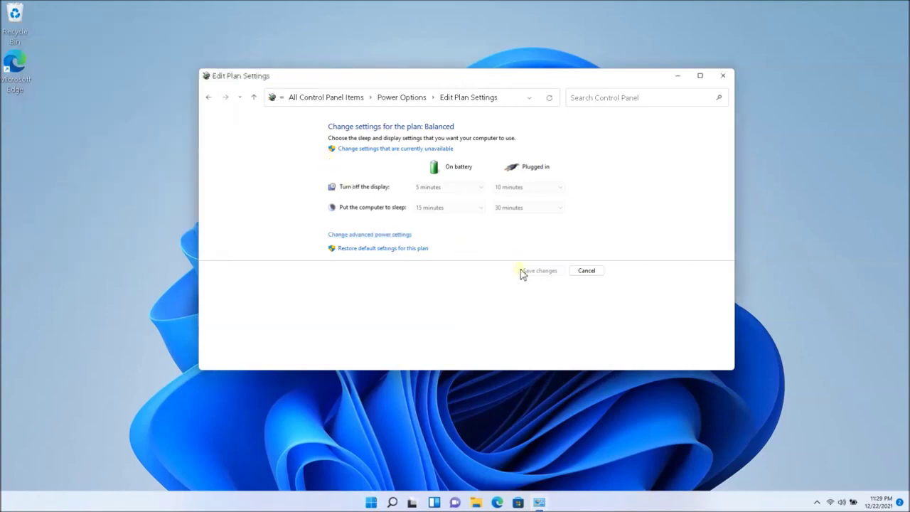
# Step: Return to Power Options, start a new power plan based on High performance, and open its plan name for editing
pyautogui.click(208, 97)
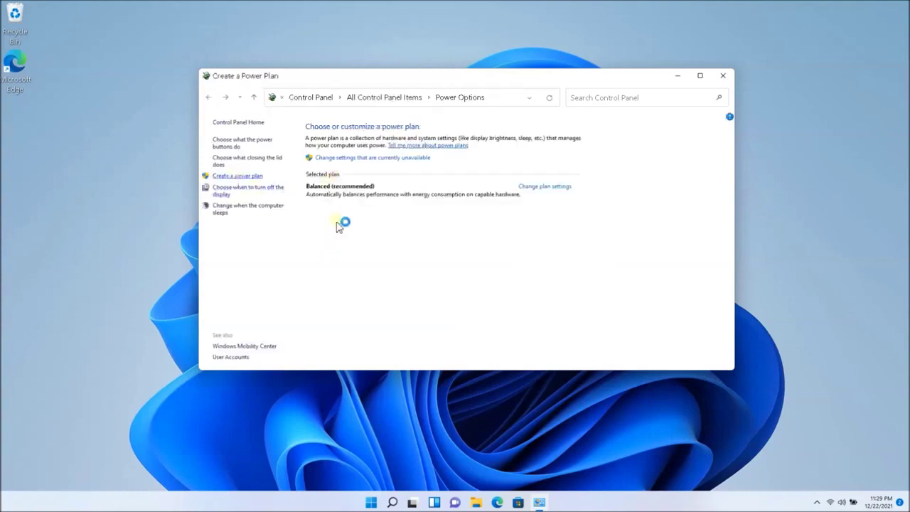
pyautogui.click(349, 201)
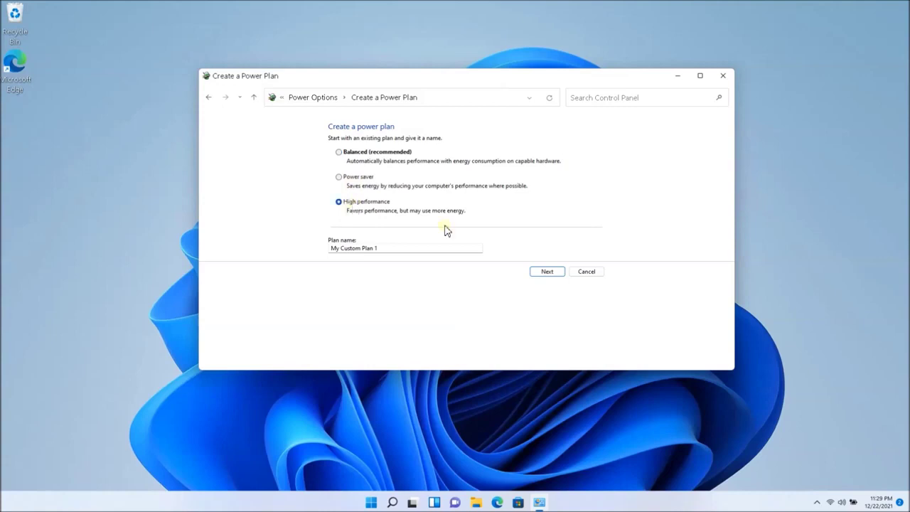
pyautogui.click(330, 248)
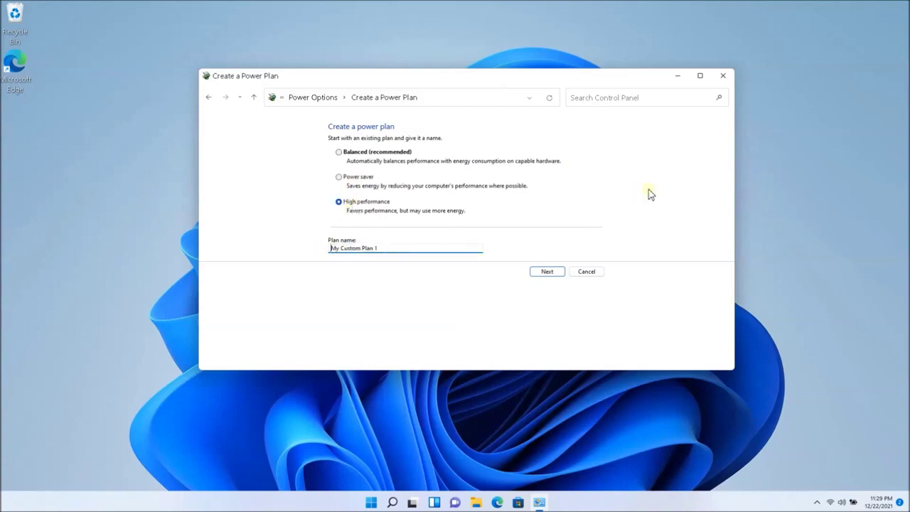